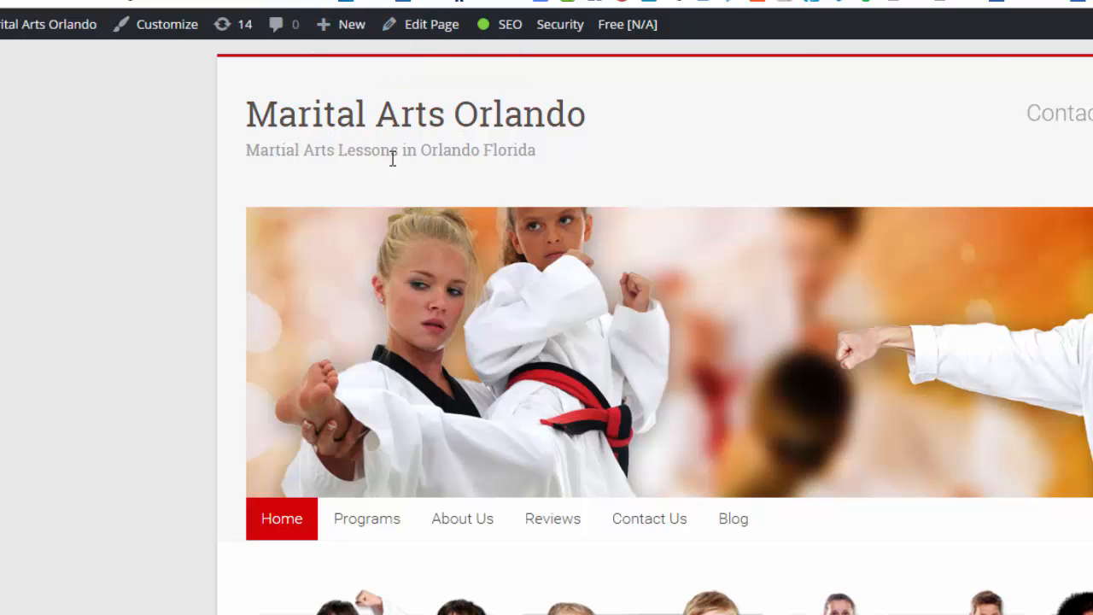
Step: Open the Home page for editing and set its Fully Background color to the orange swatch, #dd9933
click(414, 26)
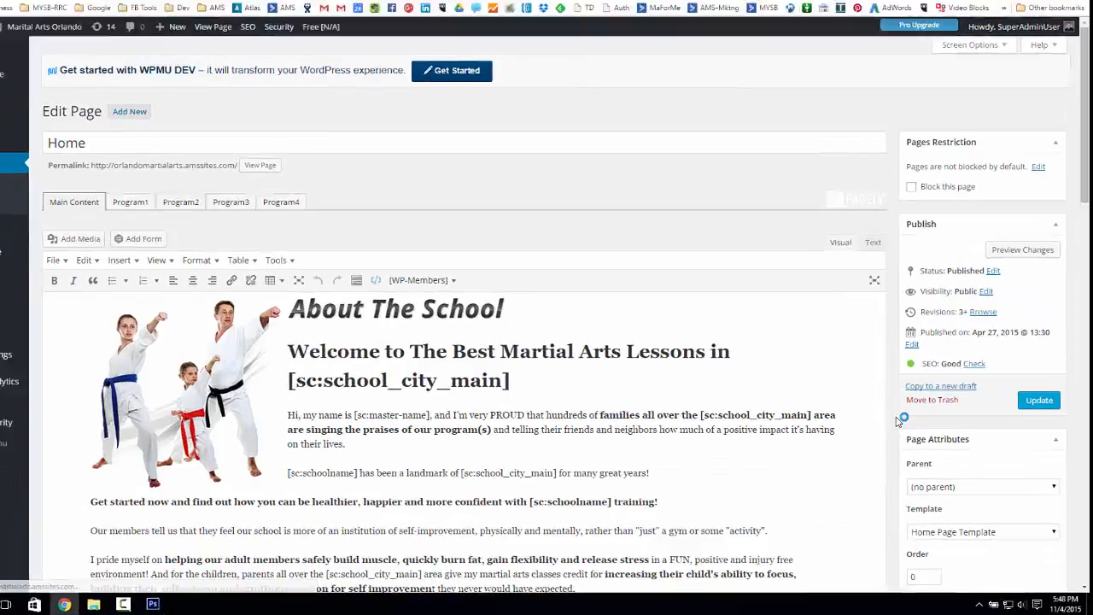
scroll(899, 421, down, 5)
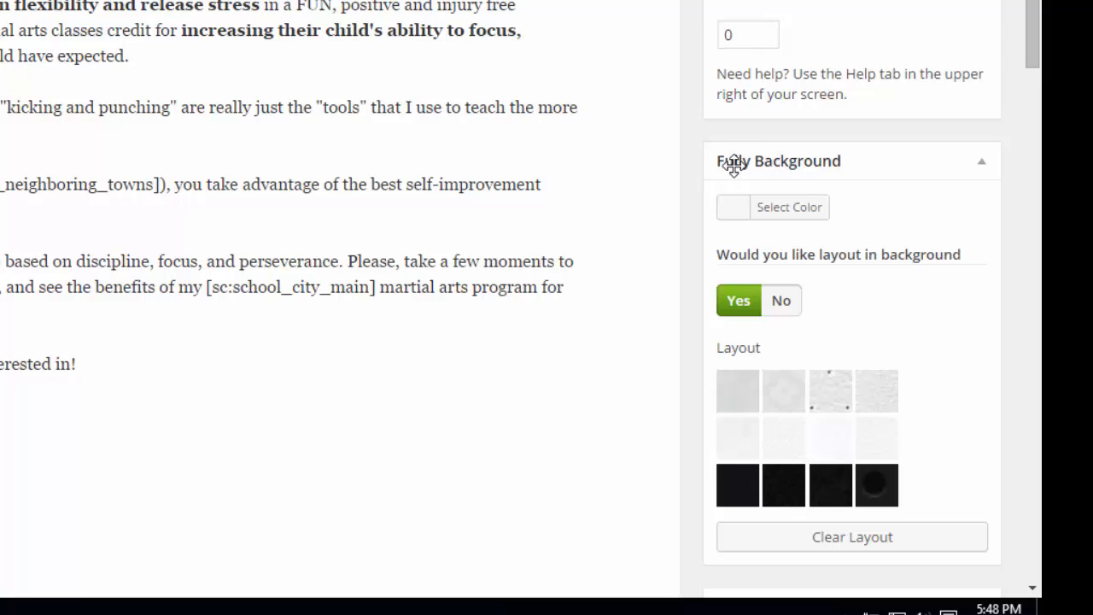
click(768, 214)
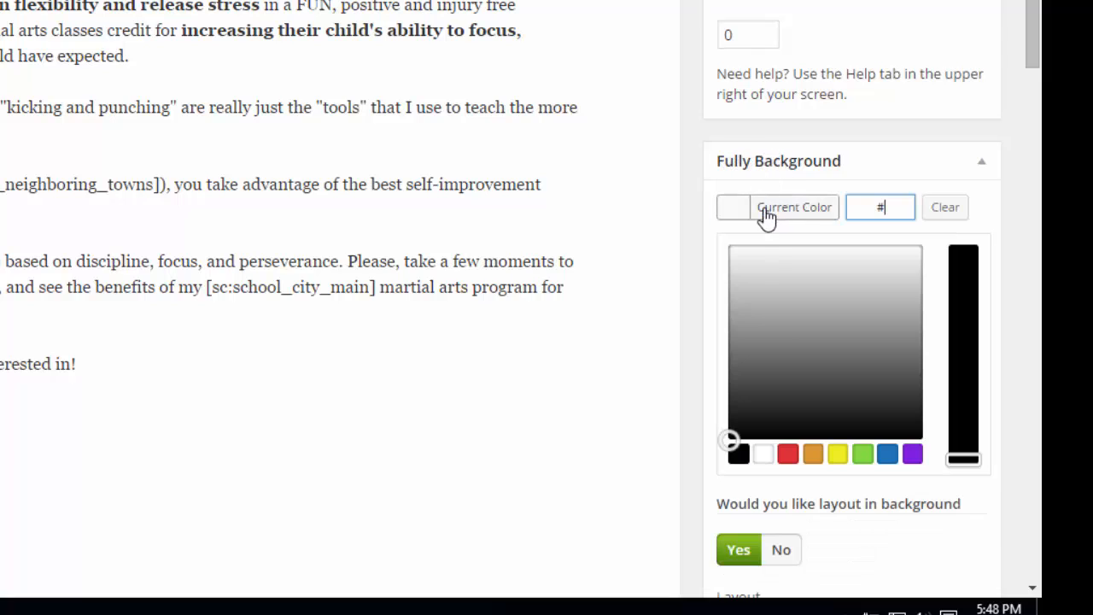
click(812, 454)
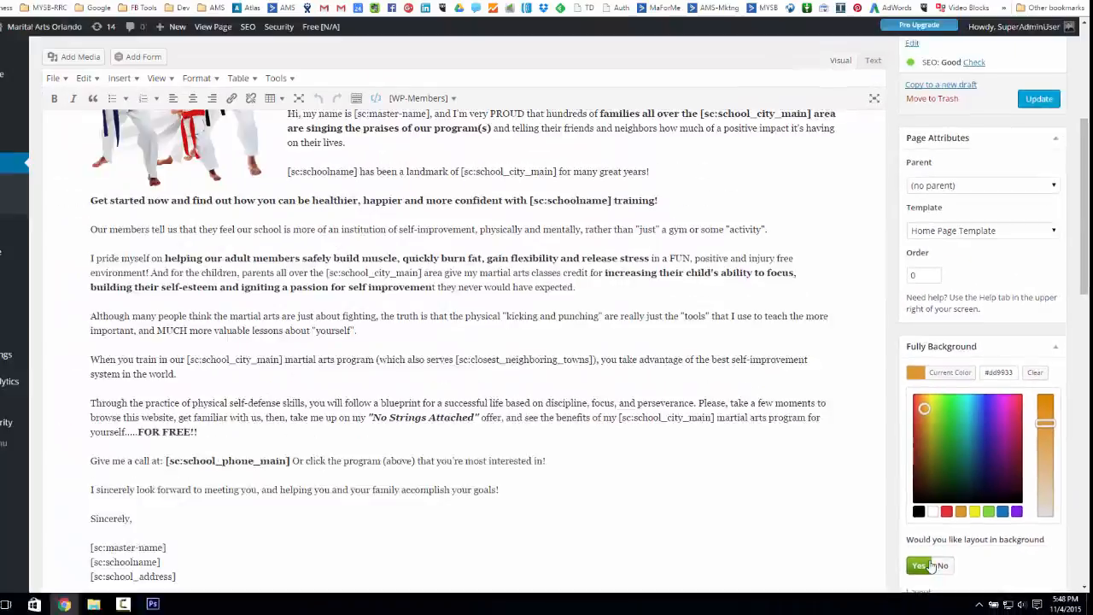
scroll(995, 449, down, 2)
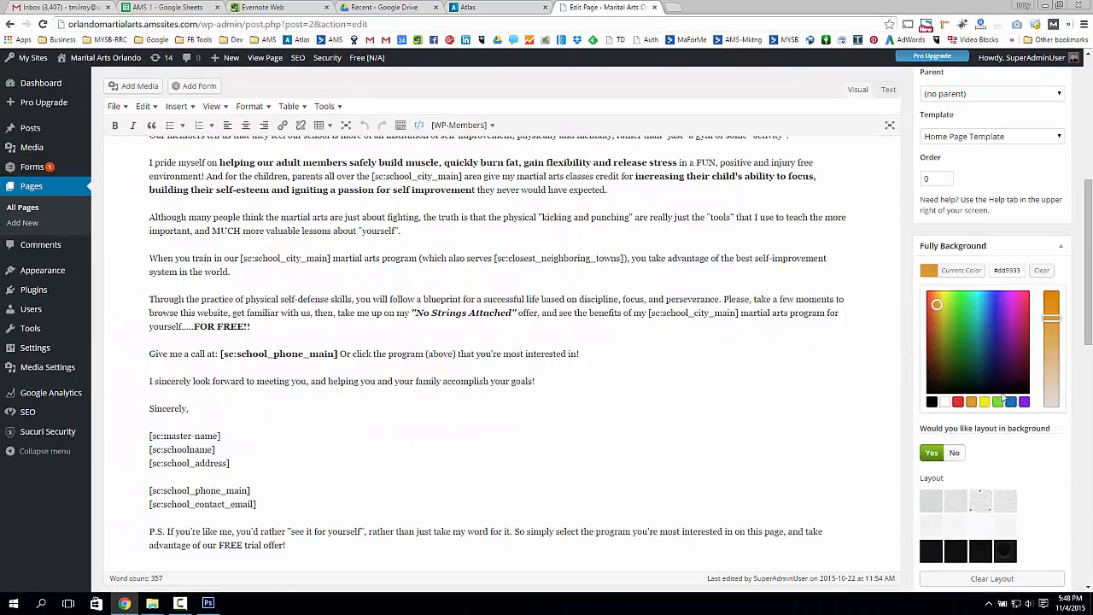
scroll(1002, 398, down, 2)
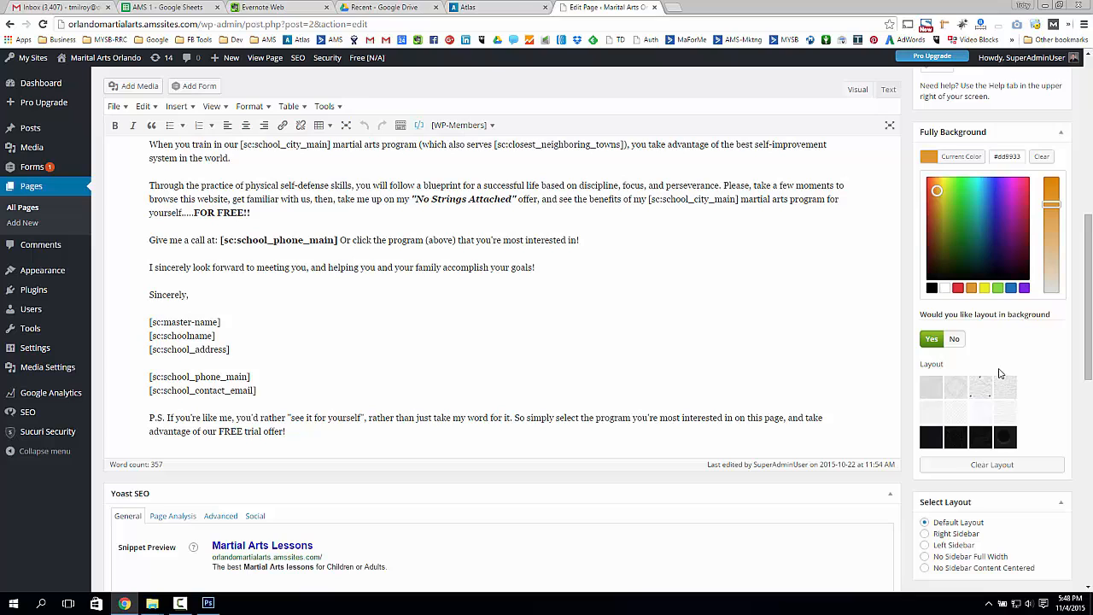
scroll(979, 381, up, 1)
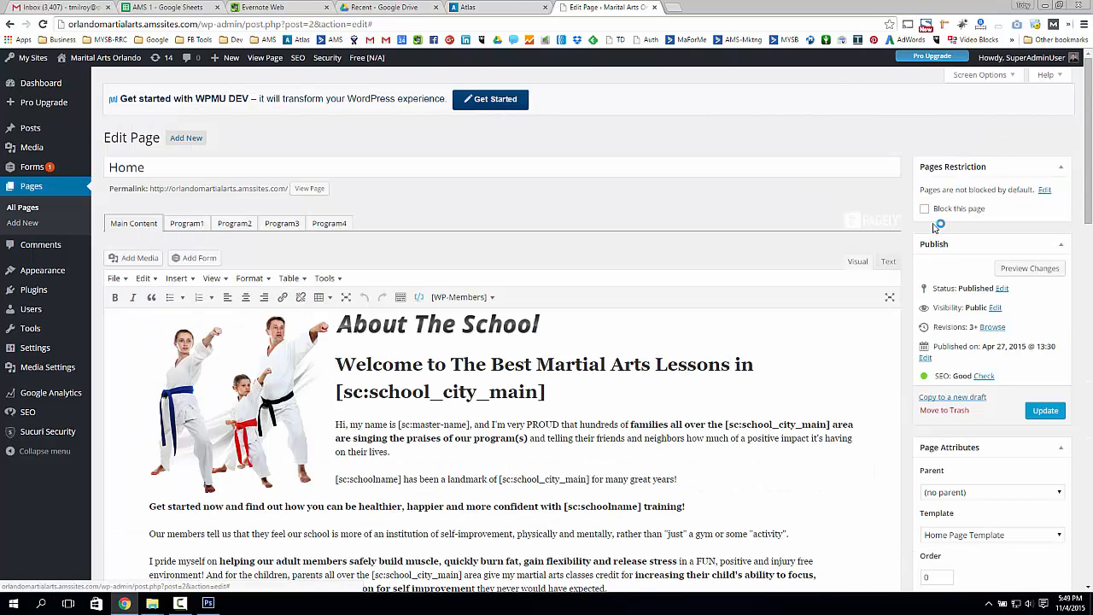
Step: Update the Home page to save the orange background color
scroll(944, 256, up, 8)
scroll(952, 406, down, 5)
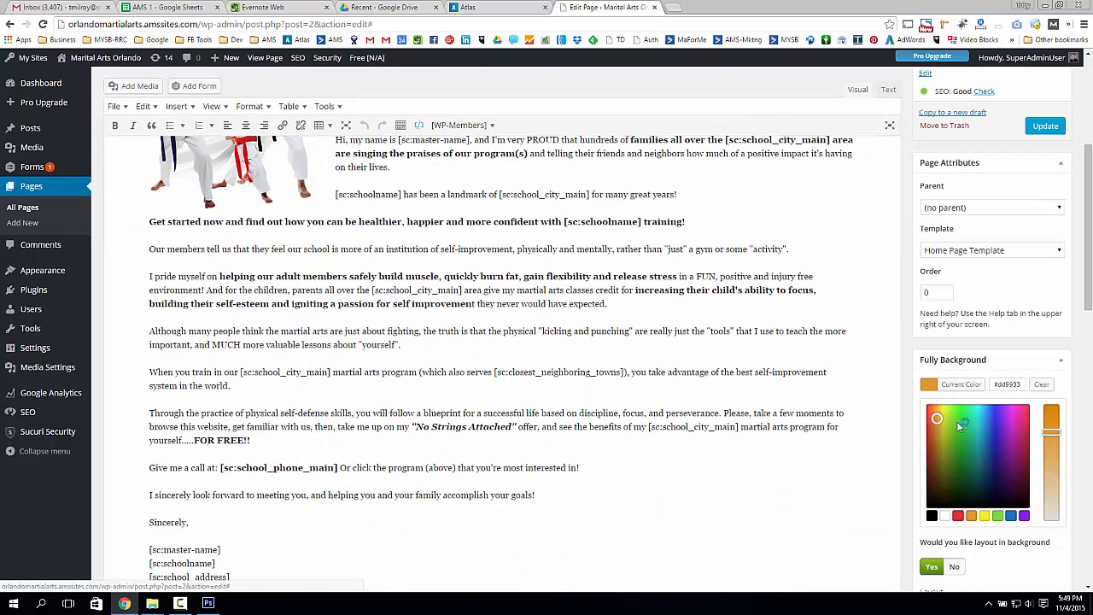
click(1043, 128)
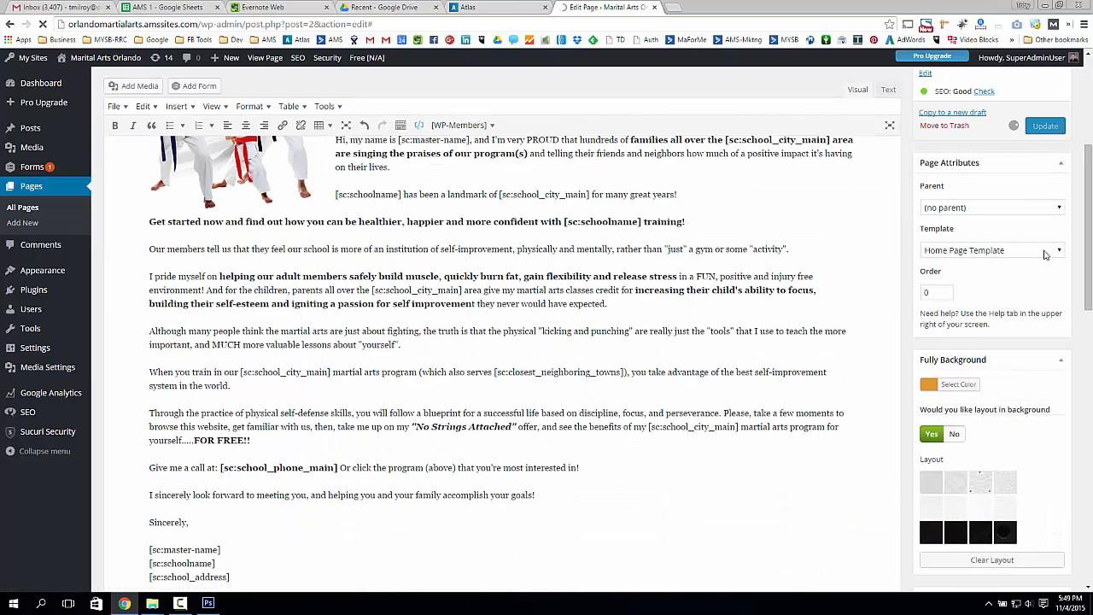
scroll(1024, 283, up, 2)
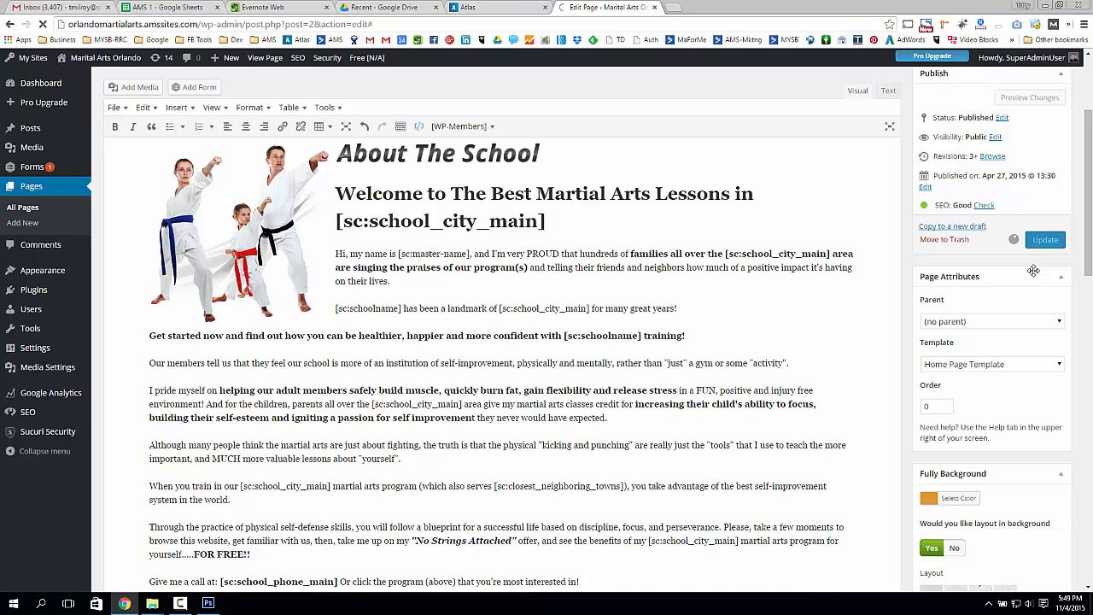
scroll(1033, 271, up, 1)
scroll(371, 129, up, 2)
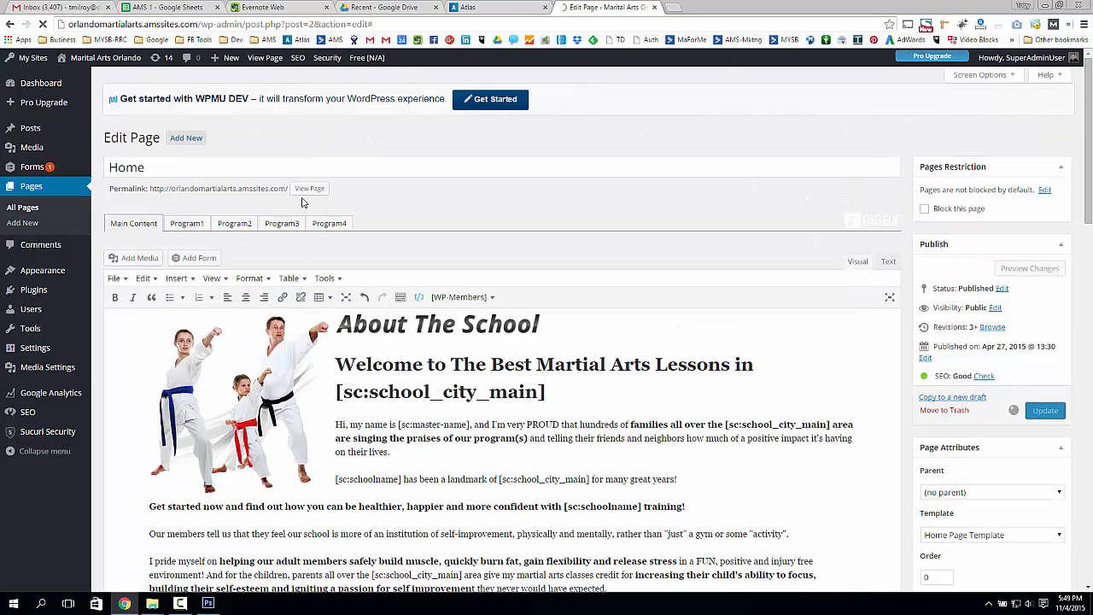
Step: Open the live Home page in a new tab and look over its background
right_click(311, 193)
click(317, 162)
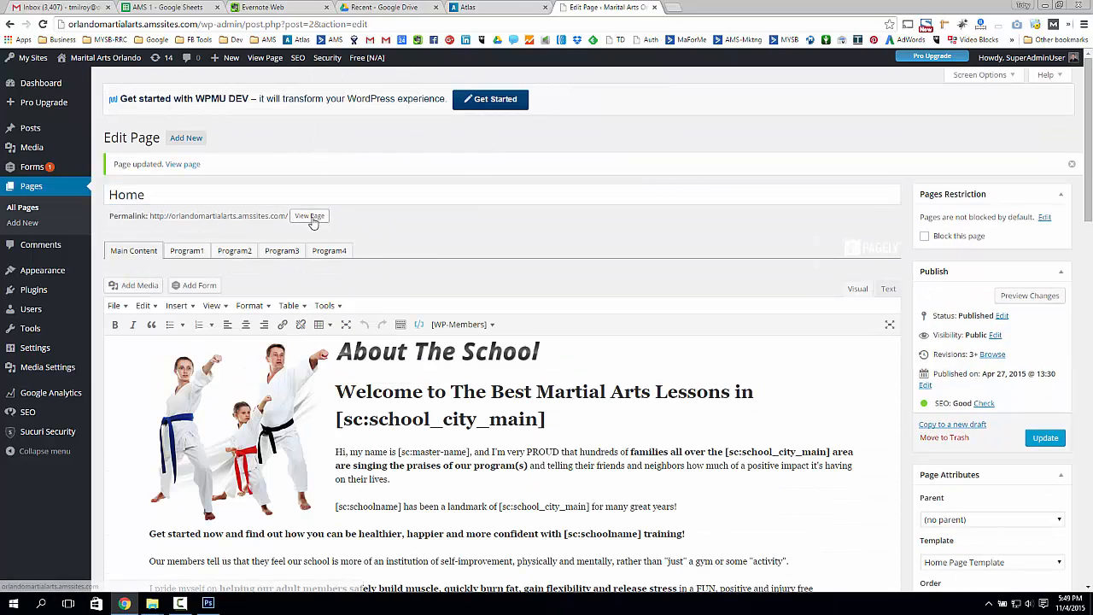
right_click(311, 218)
click(335, 227)
click(726, 7)
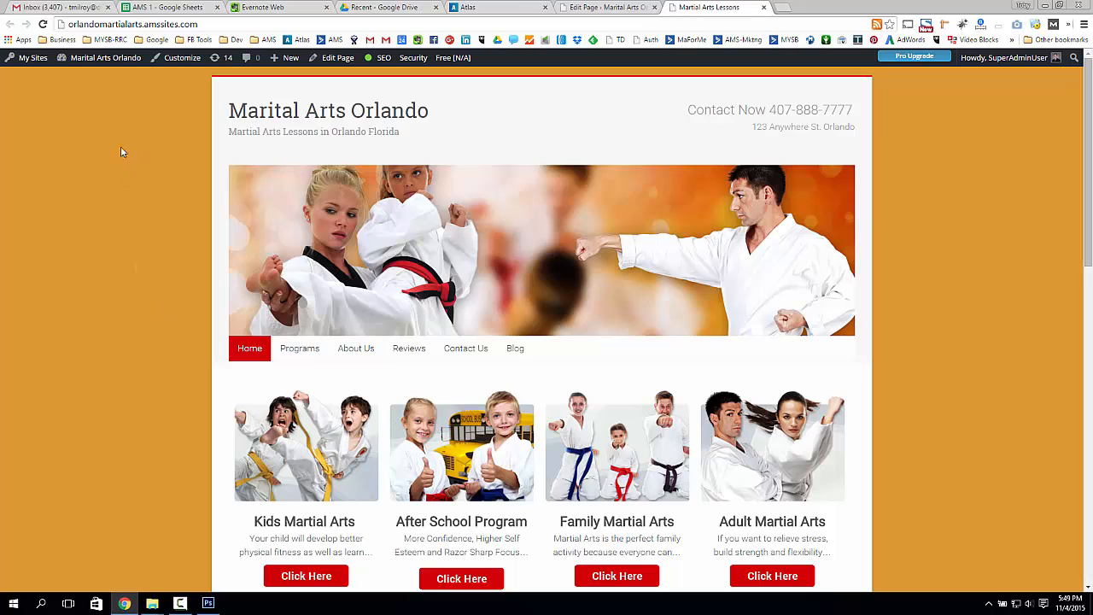
scroll(59, 343, down, 5)
scroll(66, 349, up, 5)
Step: Return to the Home page editor, apply the last black pattern as the Fully Background layout, and update the page
click(607, 8)
scroll(907, 341, down, 5)
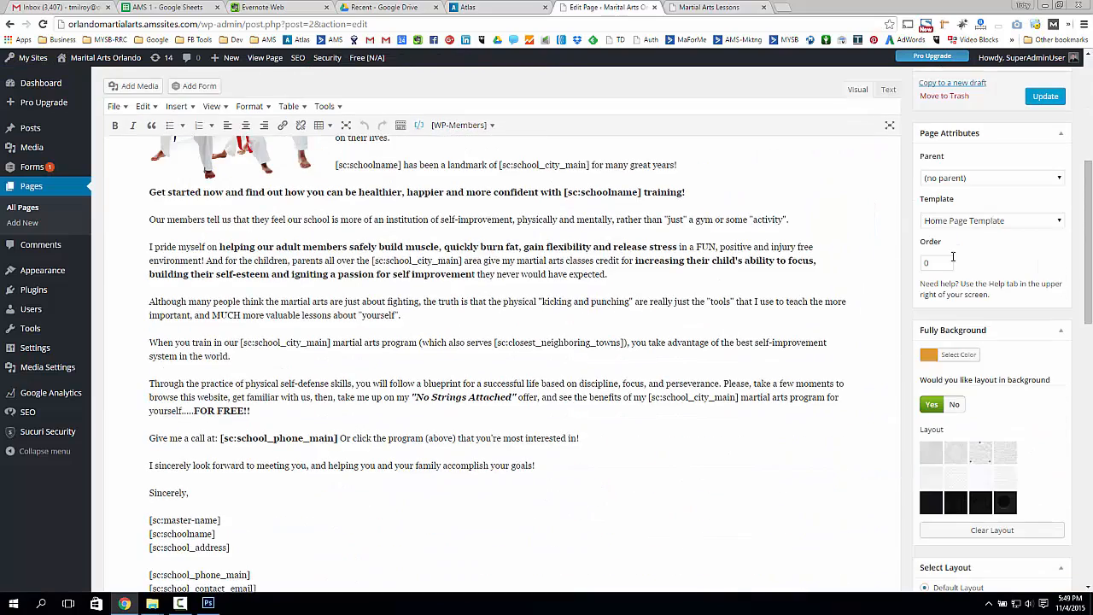
scroll(930, 383, down, 1)
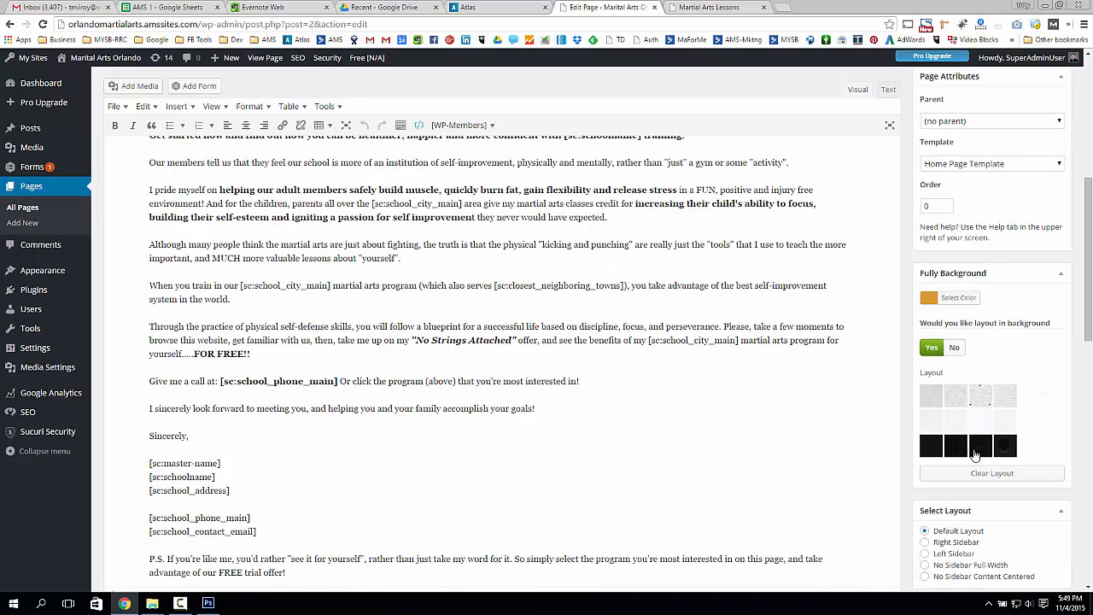
click(1004, 451)
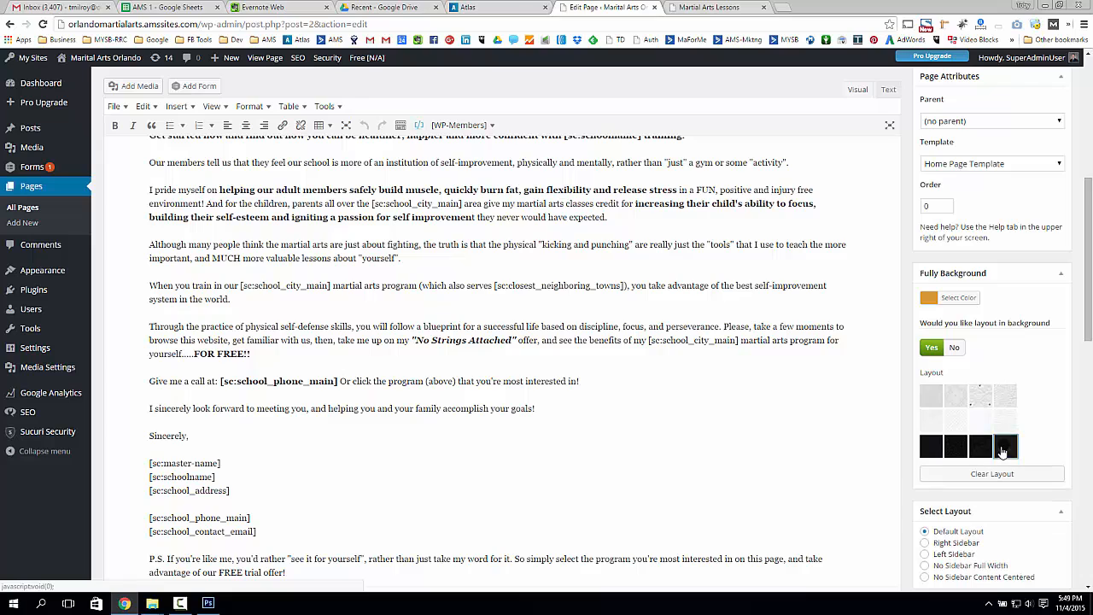
scroll(999, 427, up, 5)
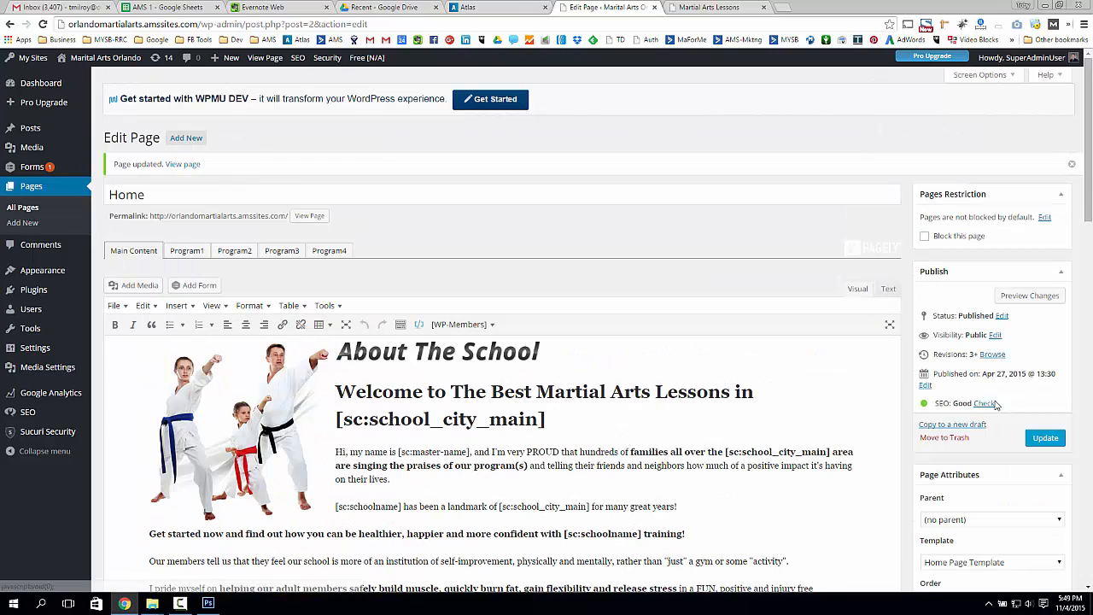
click(1045, 437)
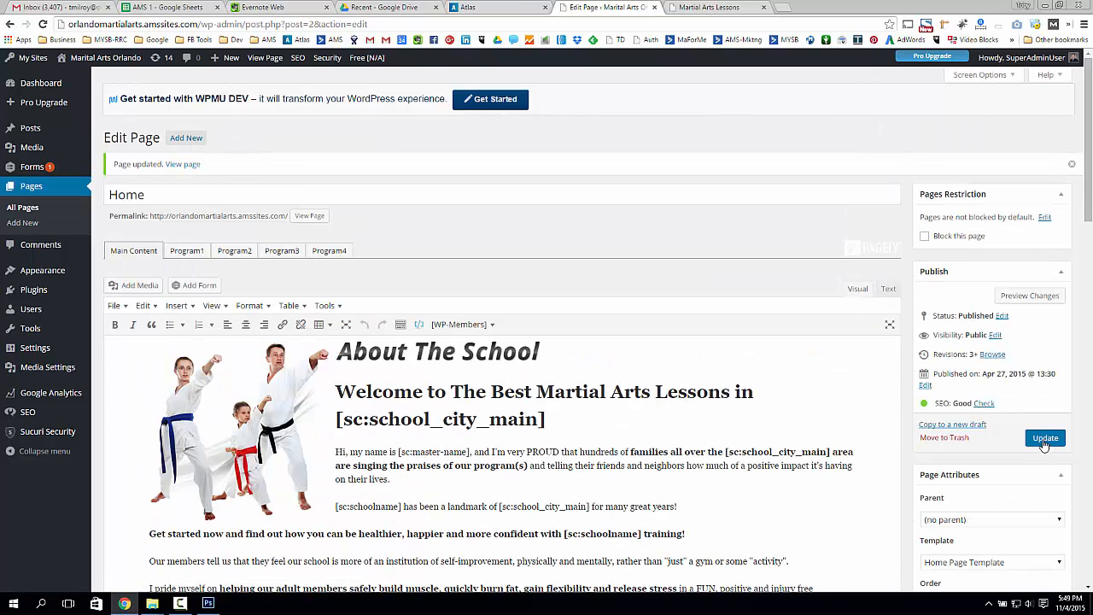
Step: Reload the live Home page and examine the patterned background along its full length
click(730, 9)
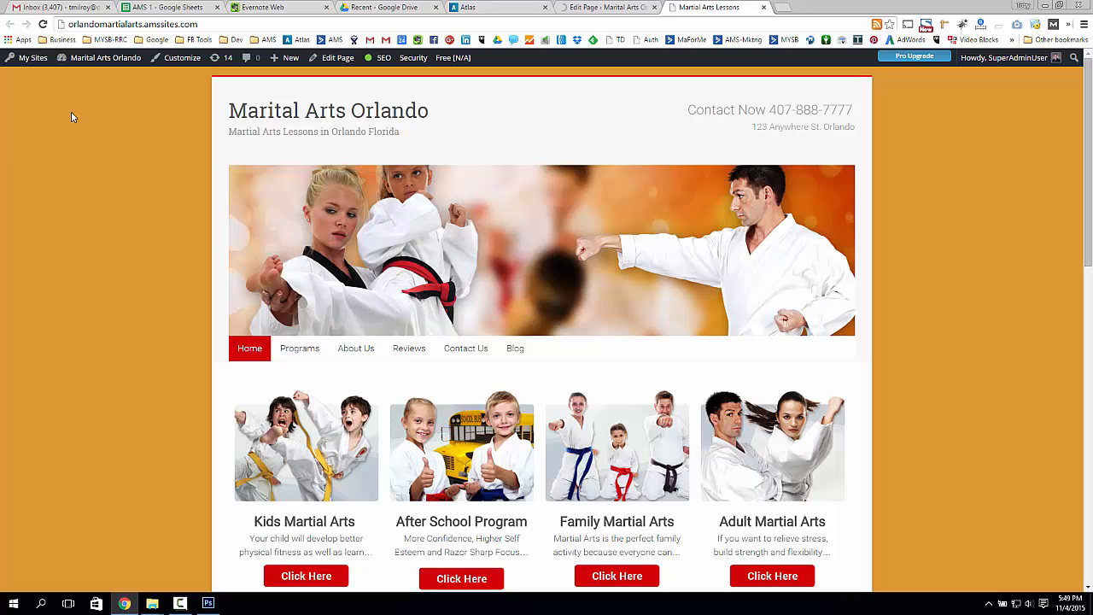
click(43, 24)
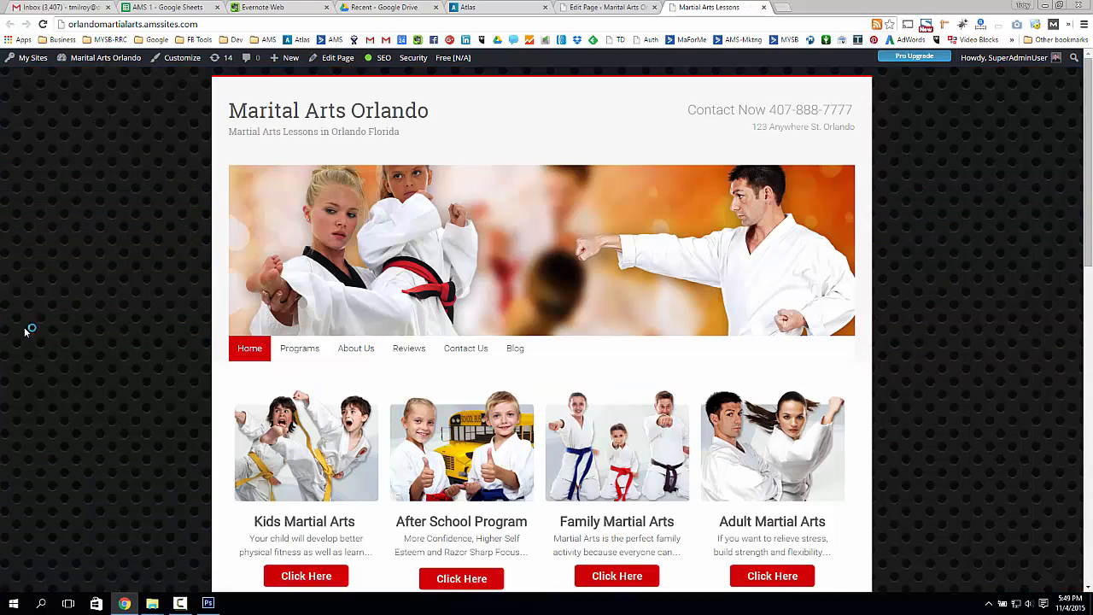
scroll(141, 350, down, 8)
scroll(141, 347, up, 6)
scroll(141, 347, down, 6)
scroll(135, 344, up, 2)
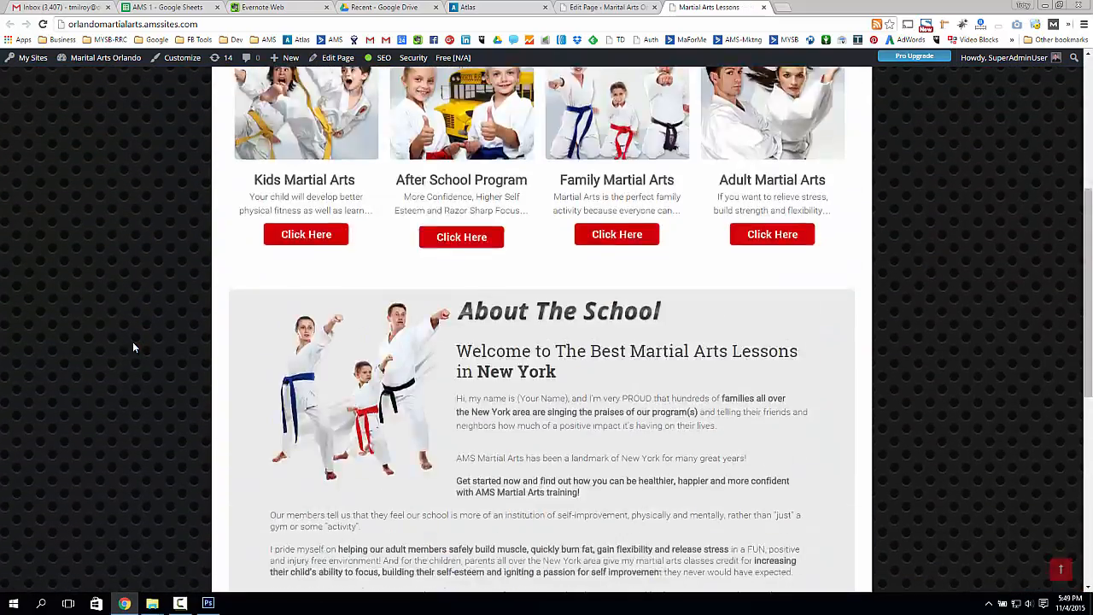
scroll(133, 344, down, 7)
scroll(132, 342, up, 13)
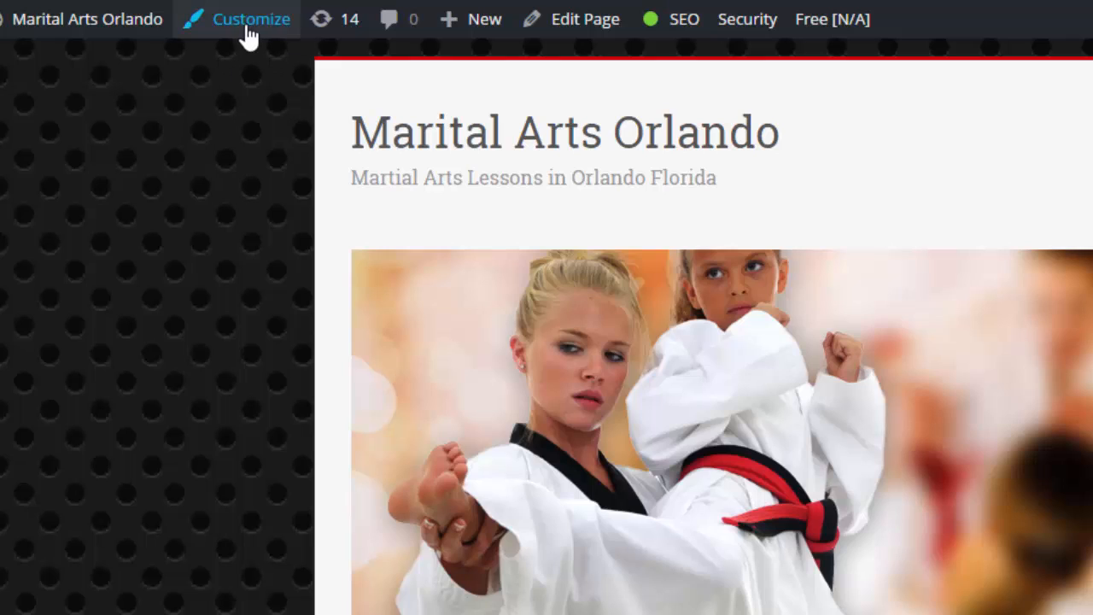
Step: Open the site customizer's Background Image settings and bring up the media library to select an image
click(246, 24)
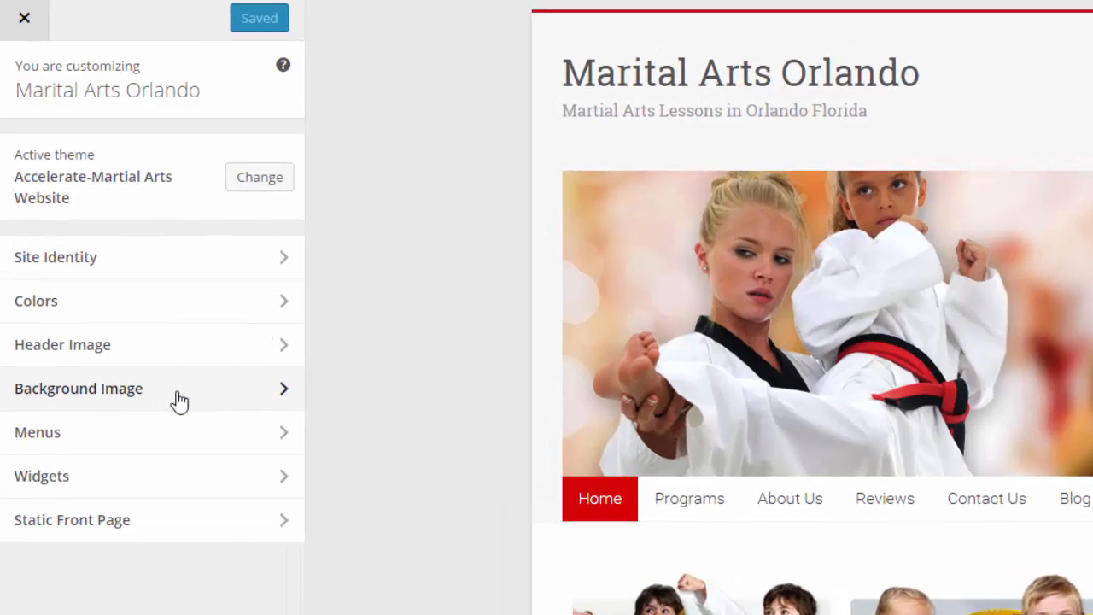
click(146, 398)
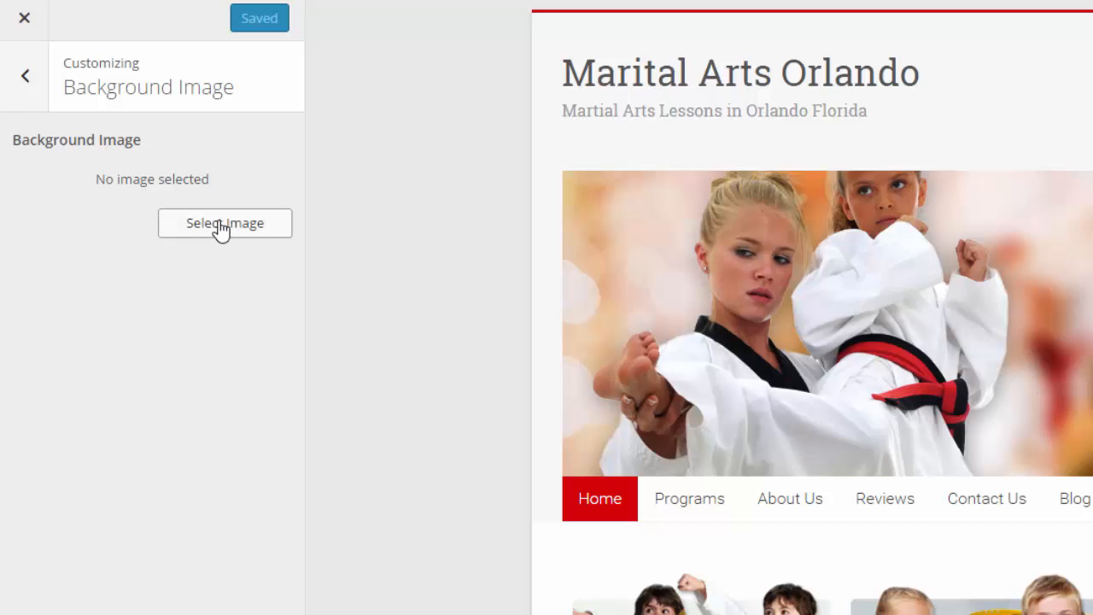
click(218, 232)
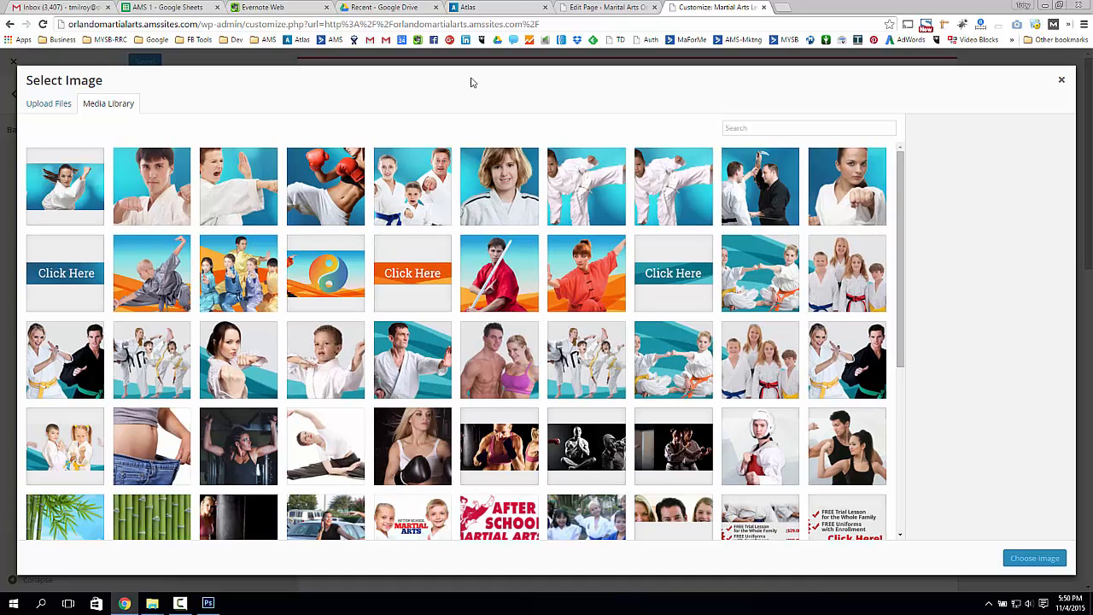
Step: Choose bamboo_background.jpg from the media library as the site's background image, checking its dimensions
scroll(460, 312, down, 1)
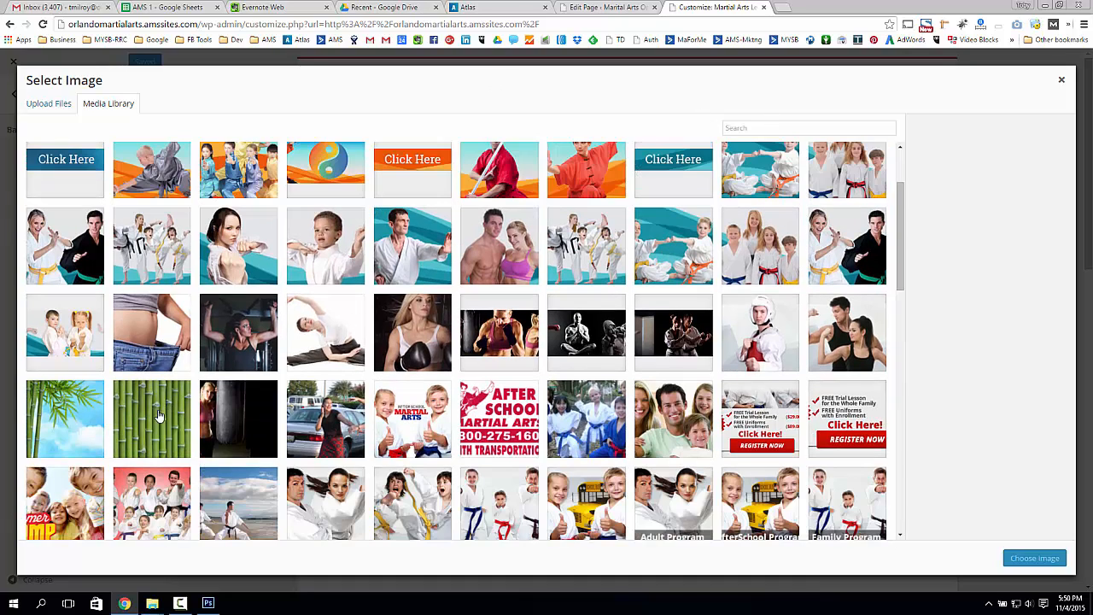
click(208, 418)
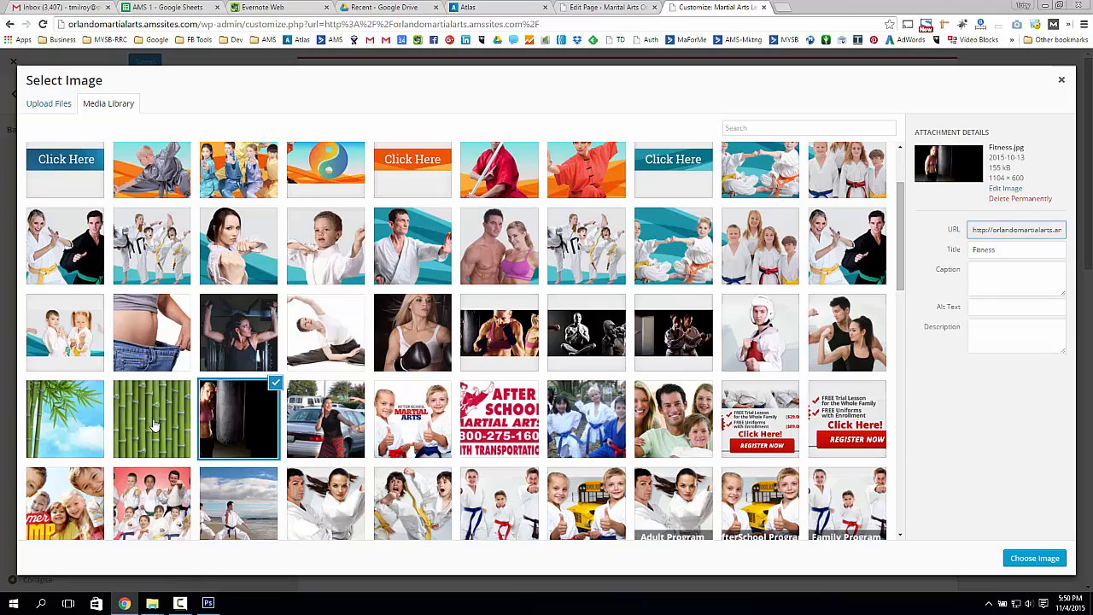
click(153, 425)
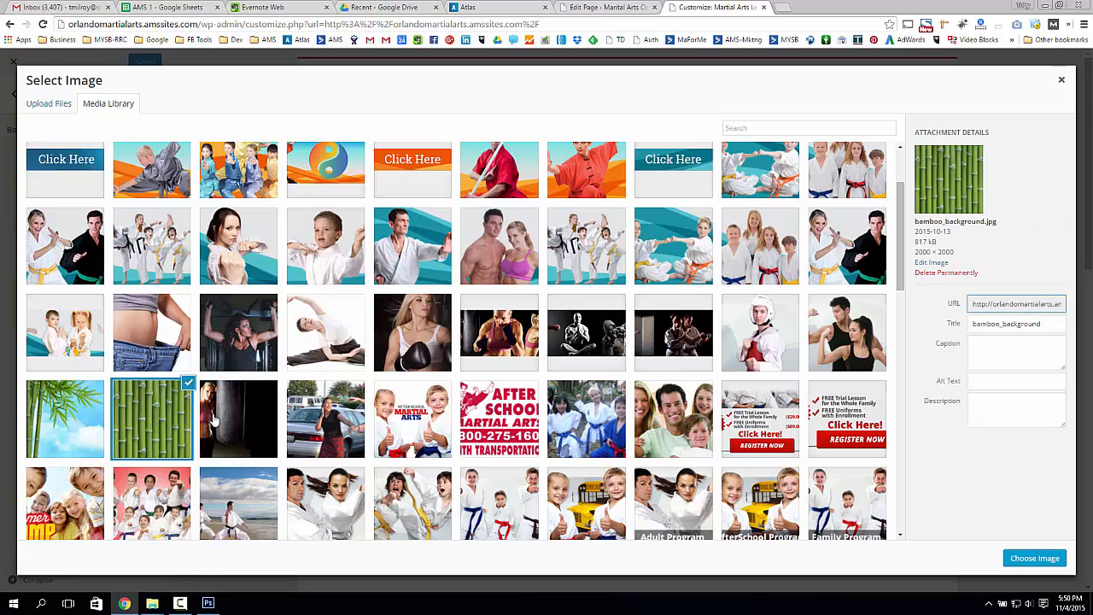
drag(917, 252, 956, 254)
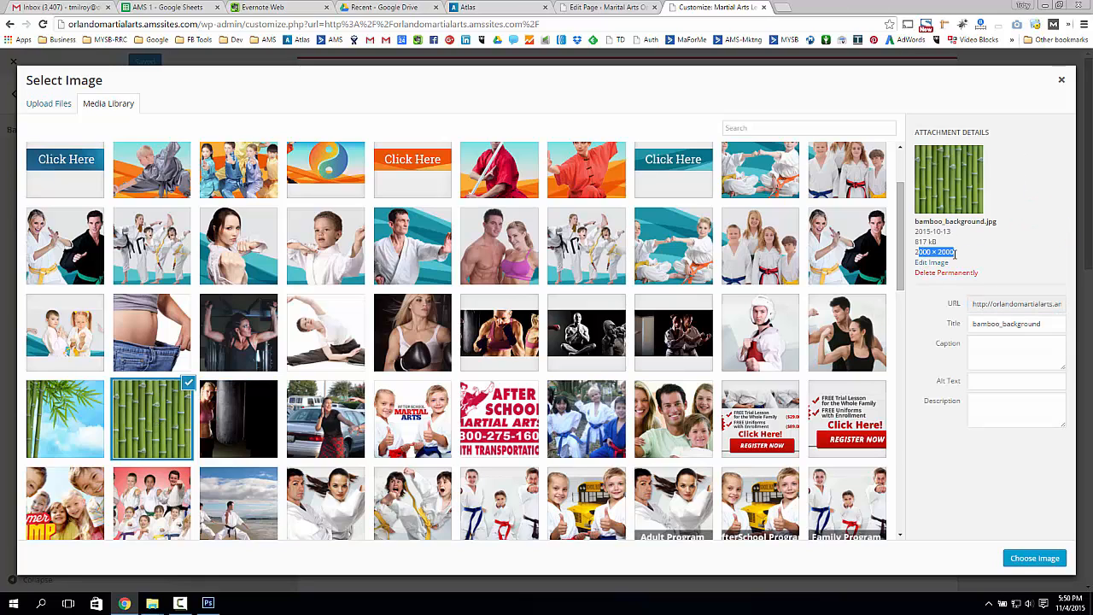
click(941, 252)
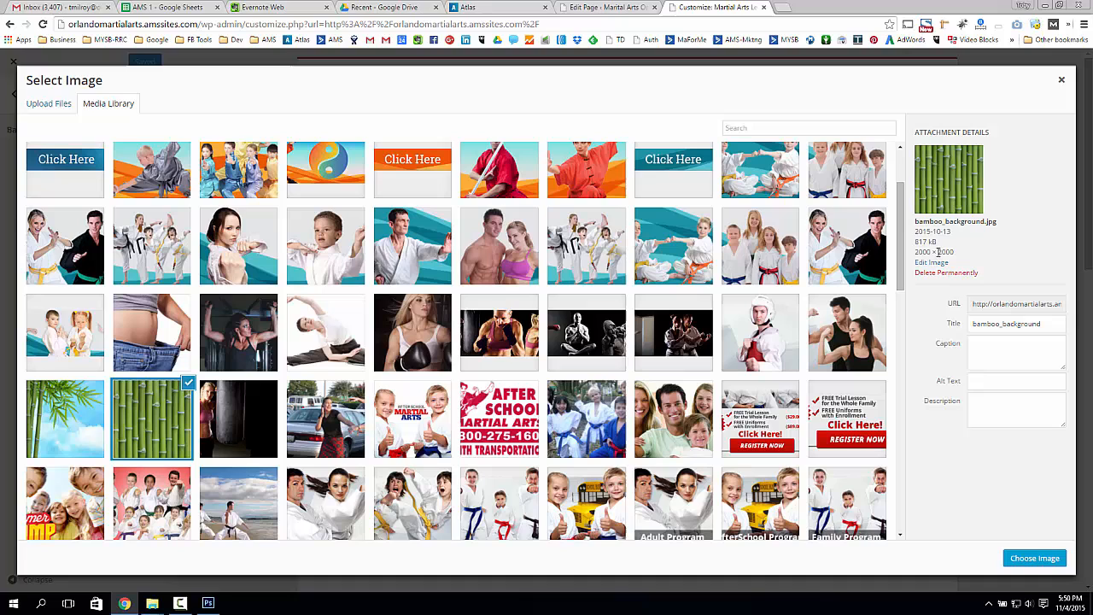
click(1034, 559)
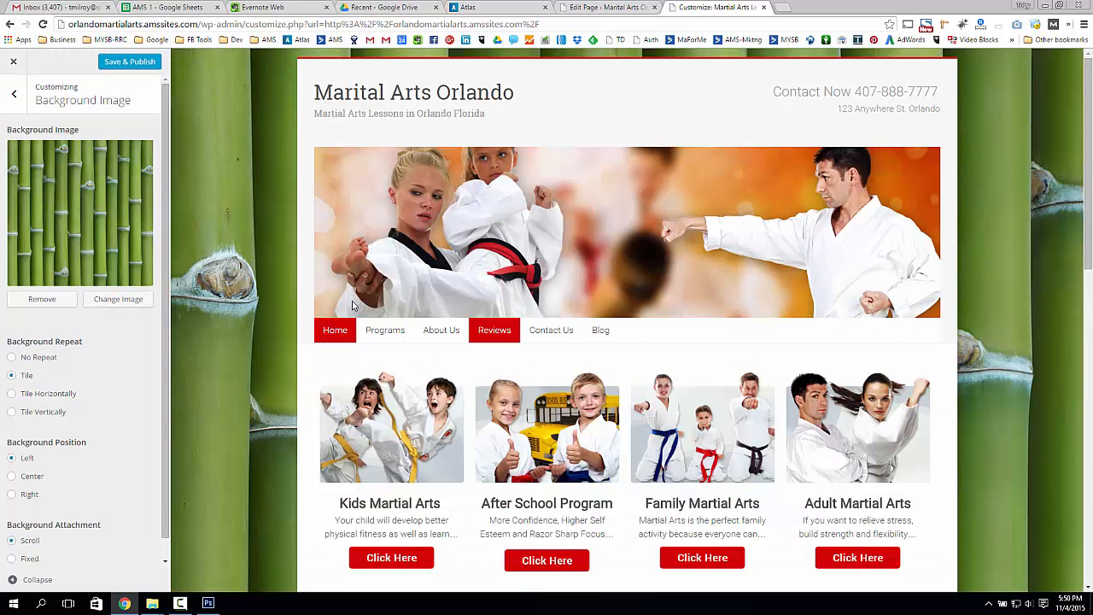
Step: Set the Background Attachment to Fixed and compare how the bamboo background behaves in the page preview
scroll(205, 245, down, 2)
scroll(213, 249, up, 2)
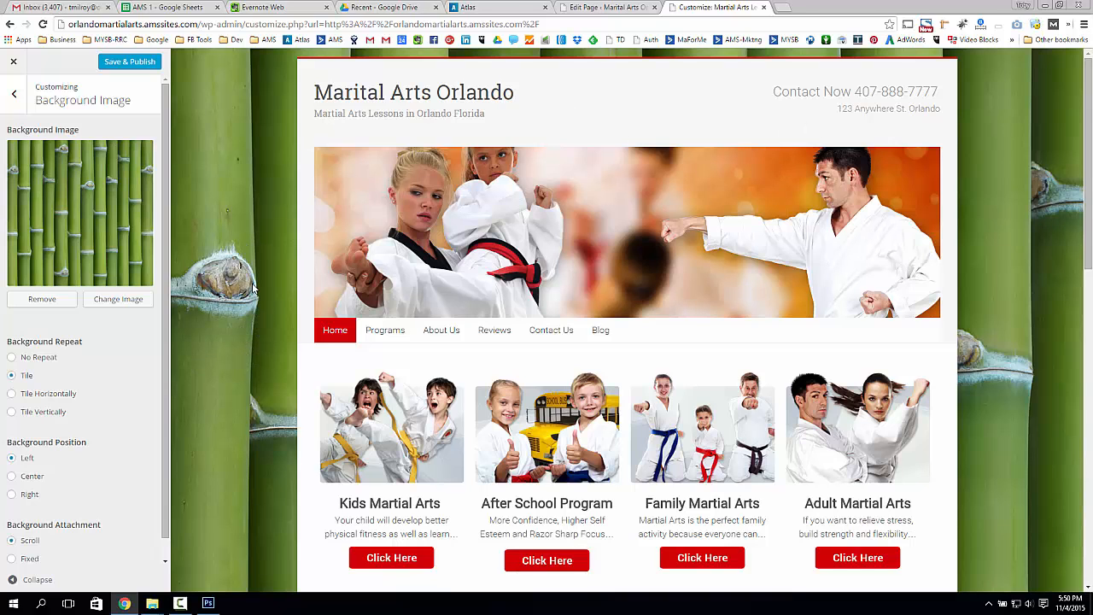
scroll(234, 346, down, 10)
scroll(233, 346, up, 10)
scroll(98, 351, down, 1)
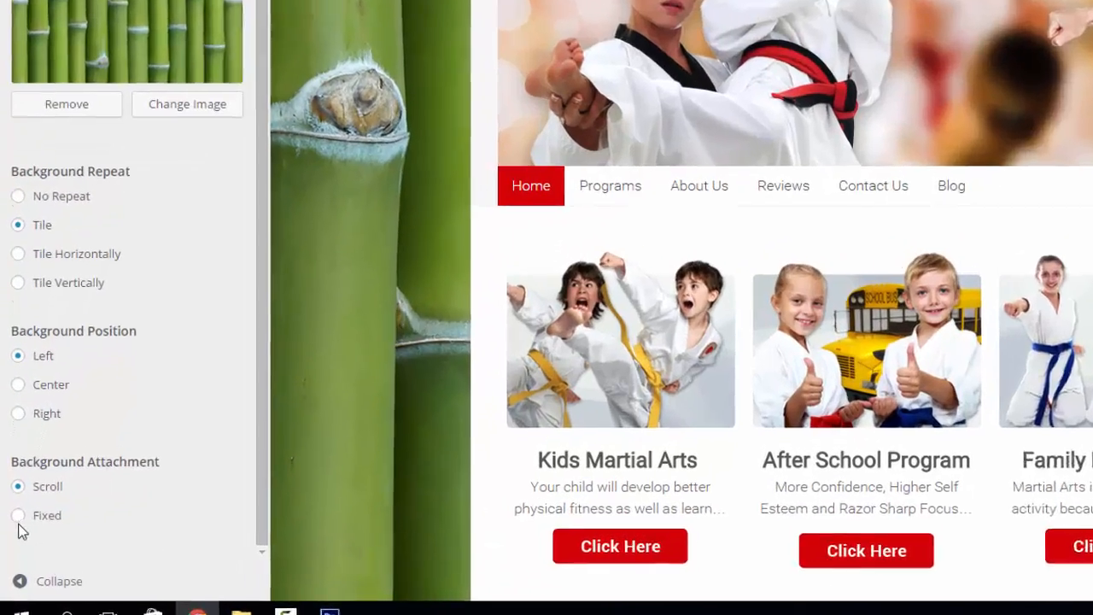
click(13, 539)
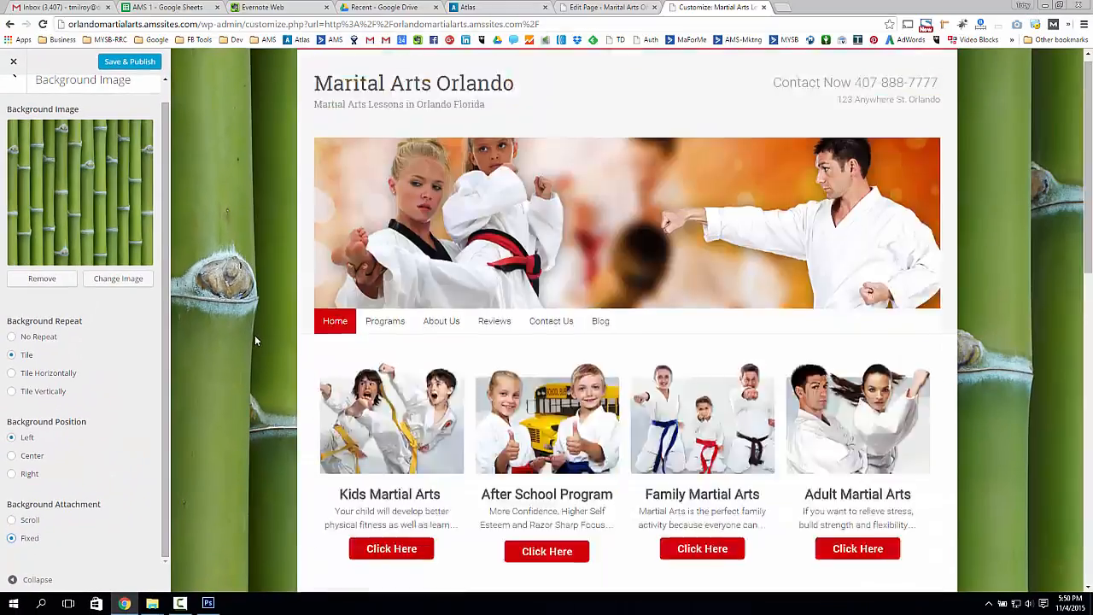
scroll(253, 338, down, 10)
scroll(239, 343, up, 10)
scroll(38, 552, up, 1)
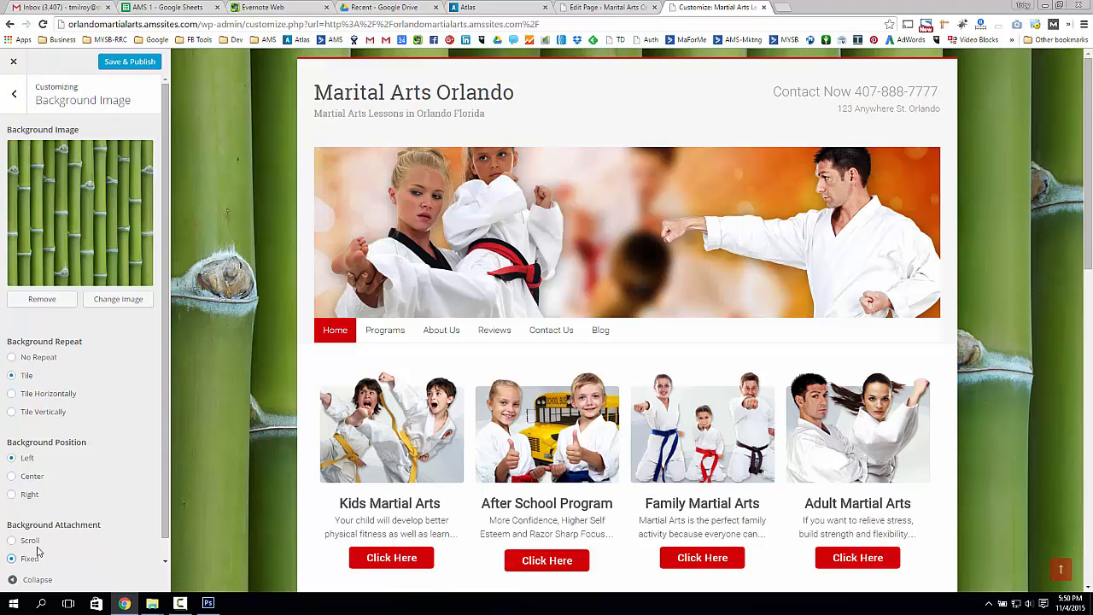
Step: Set the Background Attachment to Scroll and check how the bamboo background moves with the page preview
click(32, 540)
scroll(205, 354, down, 2)
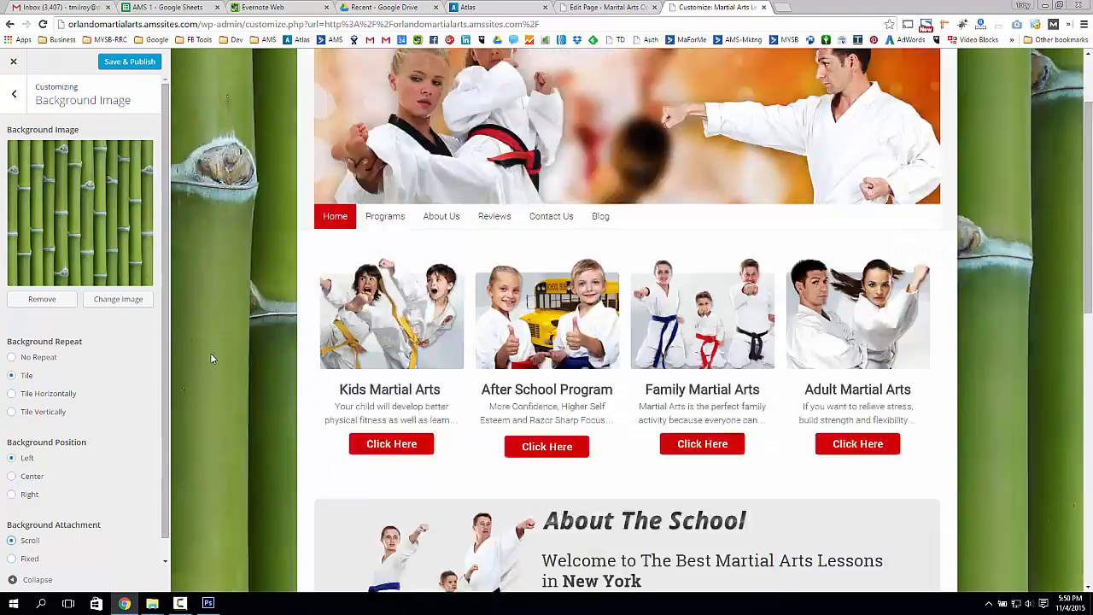
scroll(211, 353, up, 2)
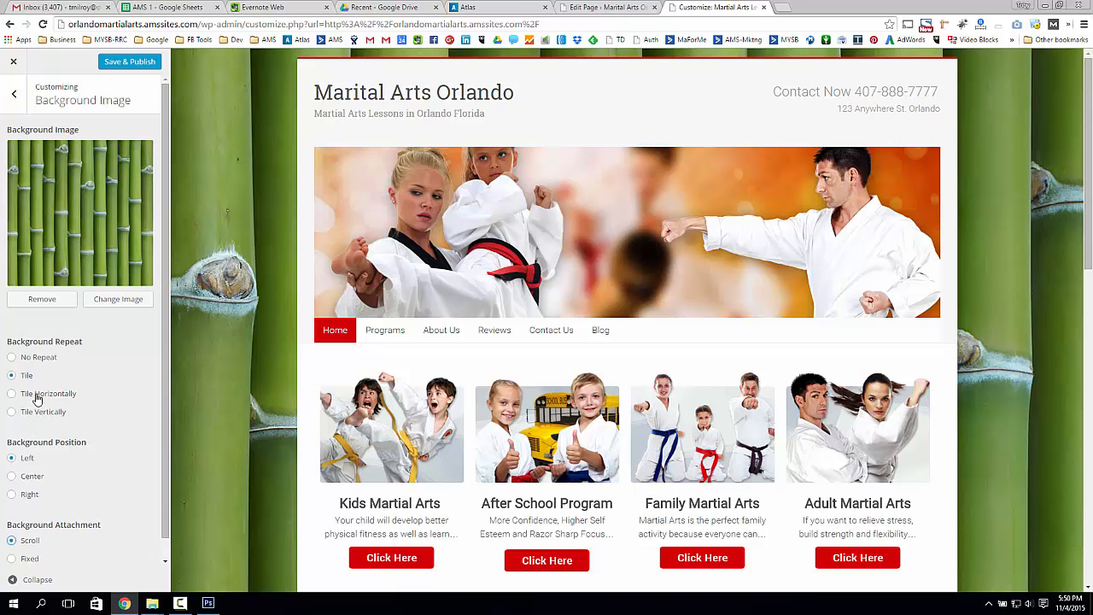
Step: Replace the background image with the media library's bamboo leaves and blue sky picture, and examine it along the page preview
click(118, 300)
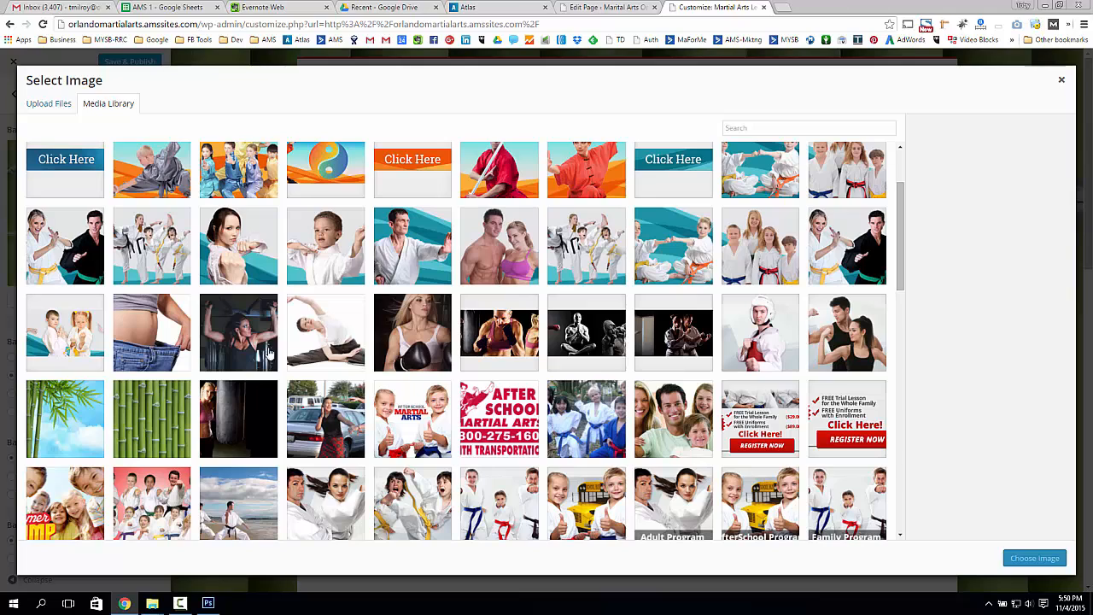
click(92, 414)
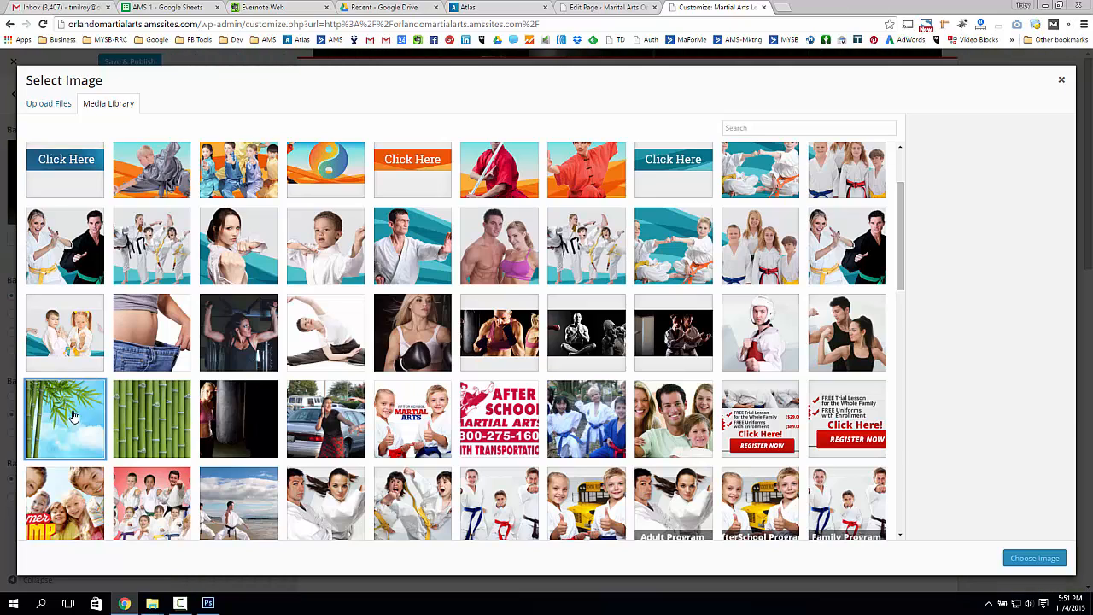
click(1038, 563)
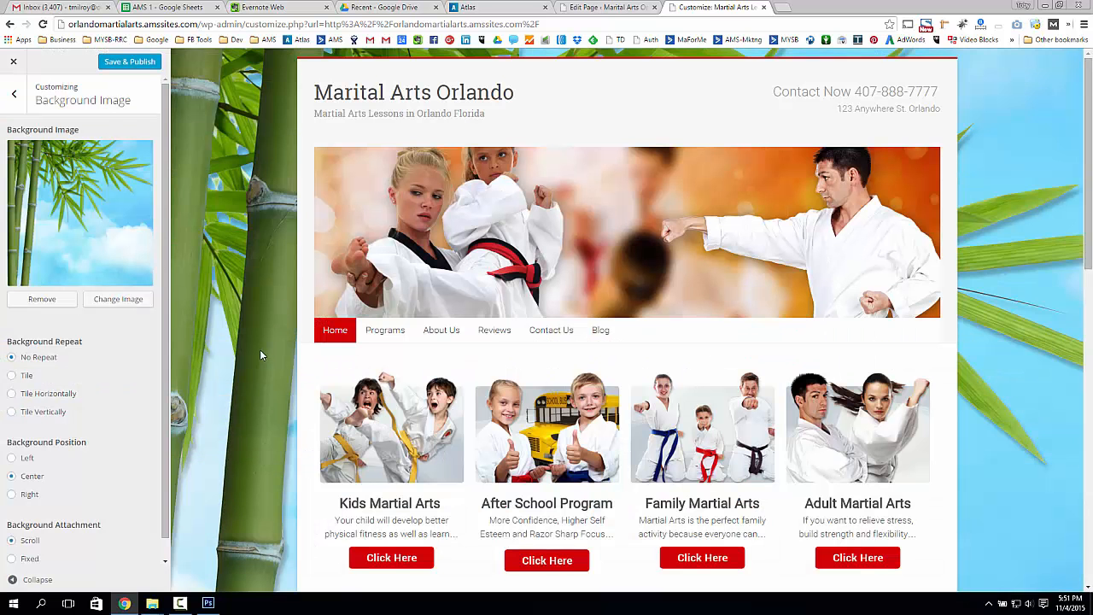
scroll(260, 355, down, 7)
scroll(261, 355, up, 7)
scroll(261, 354, down, 14)
scroll(260, 354, up, 12)
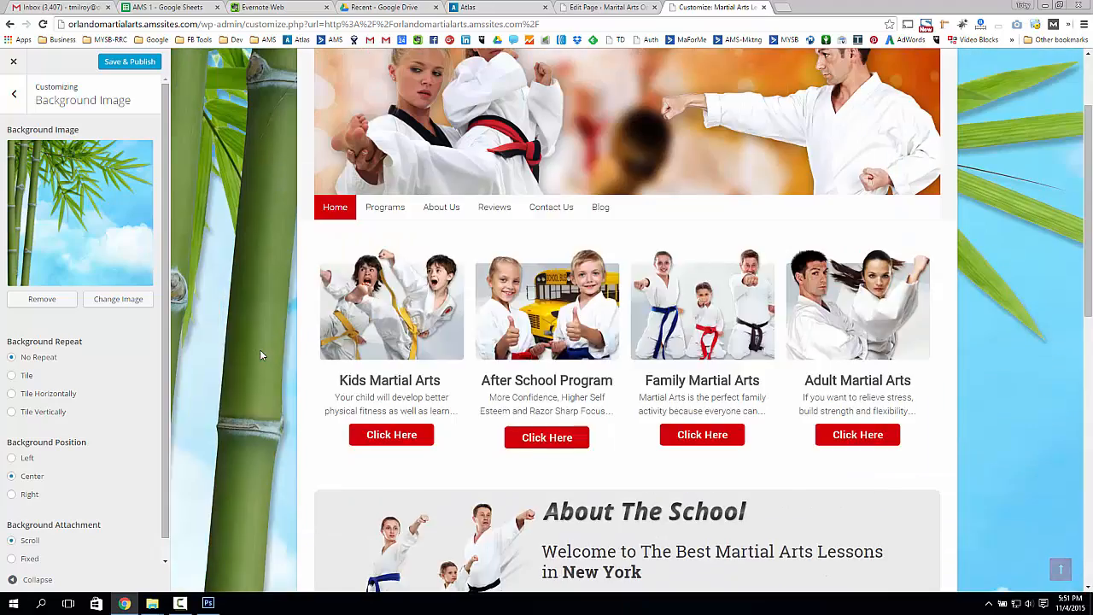
Step: Set the bamboo-and-sky background's repeat to Tile and its attachment to Fixed
scroll(256, 350, up, 2)
click(12, 378)
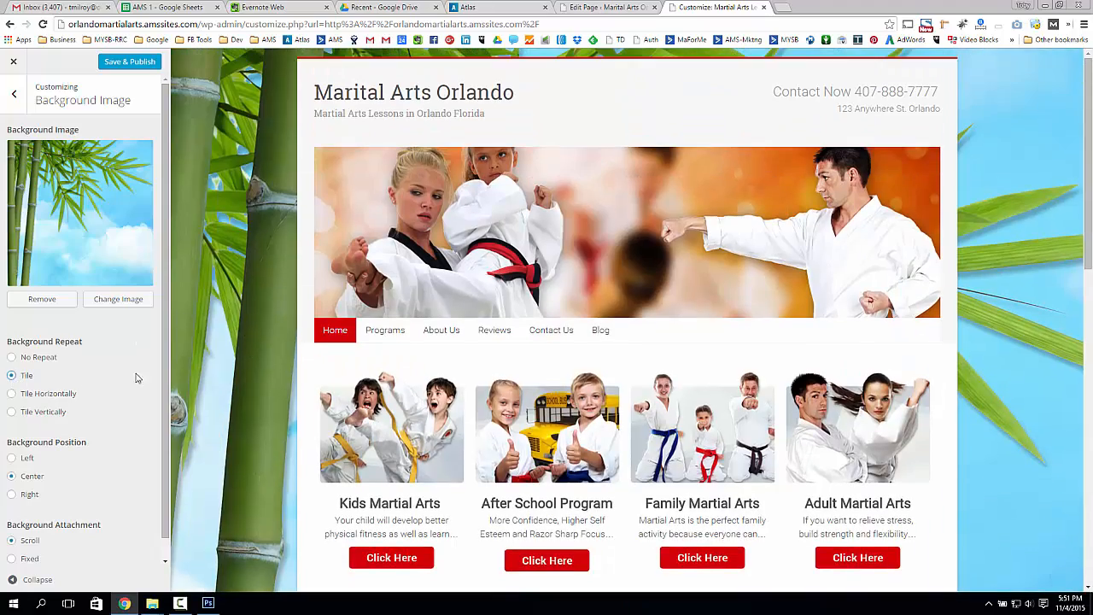
click(14, 560)
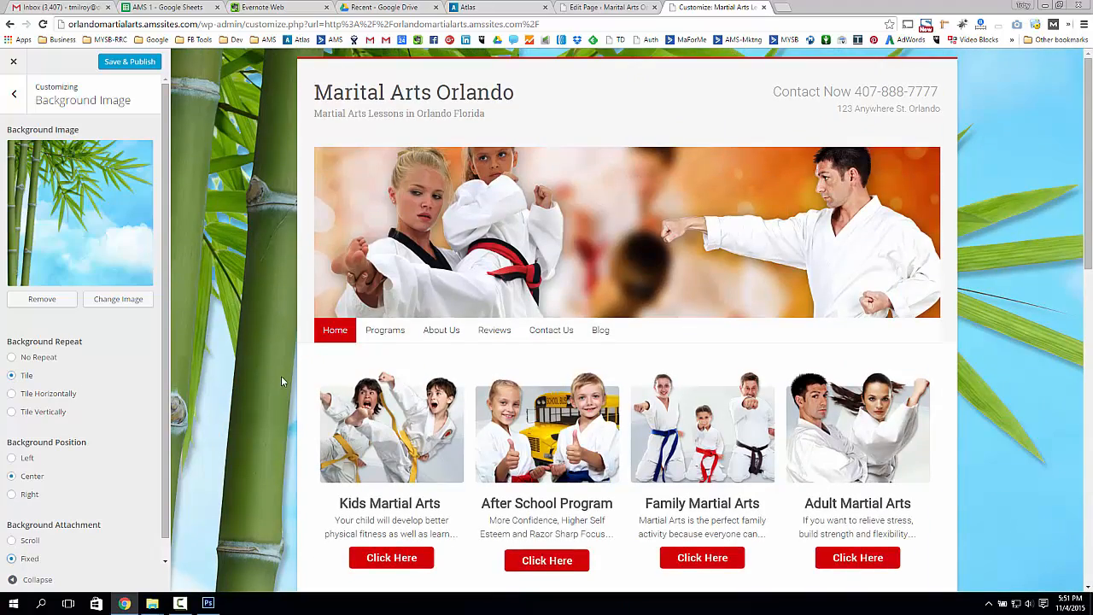